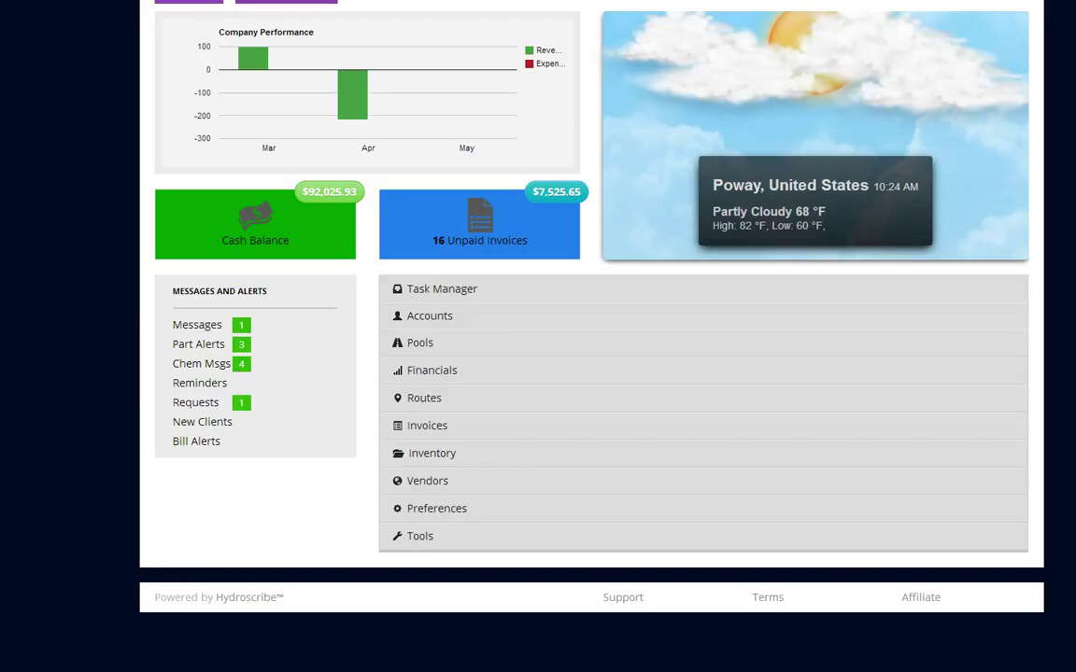
From Manage Customer Accounts, start a new account, check the Property Management Company choices, then cancel unsaved
left_click(494, 320)
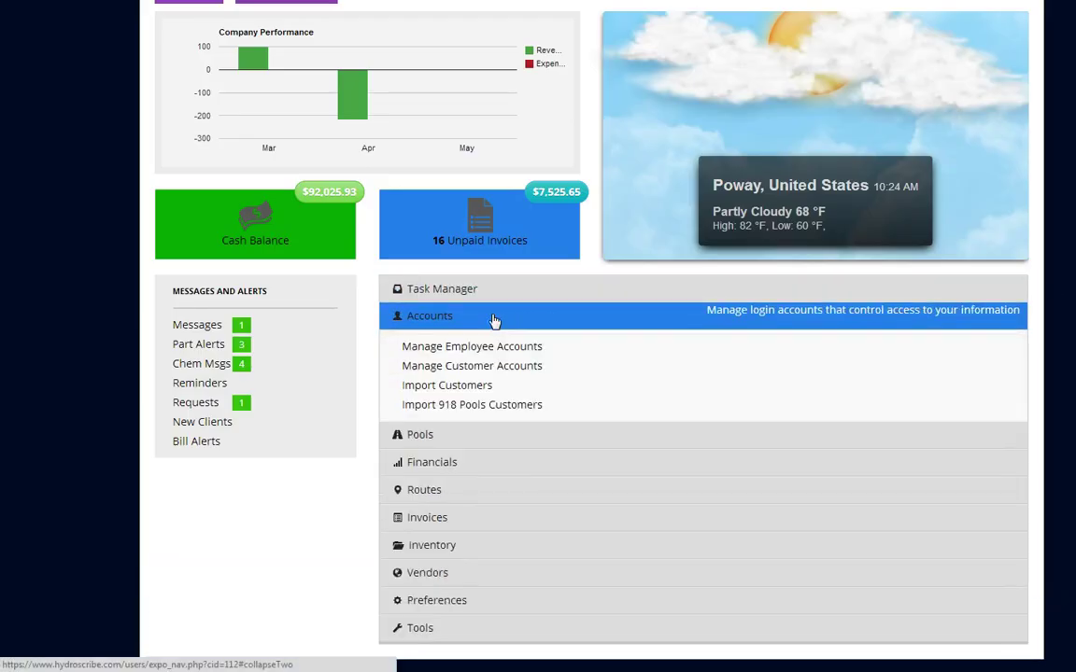
left_click(475, 370)
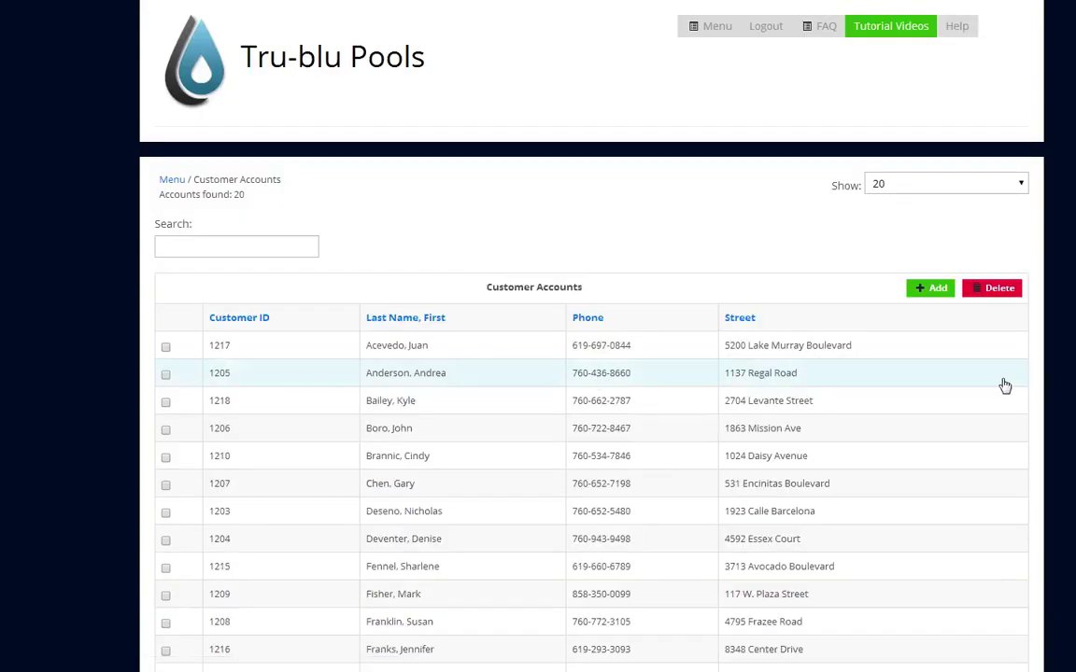
left_click(934, 290)
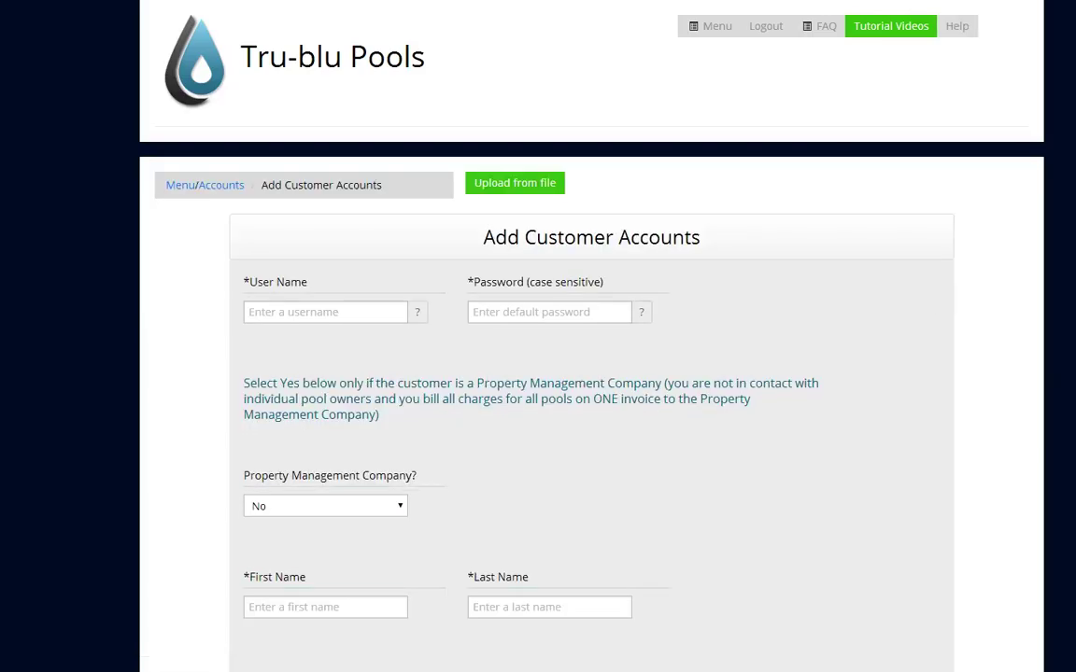
scroll(592, 374, "down", 1)
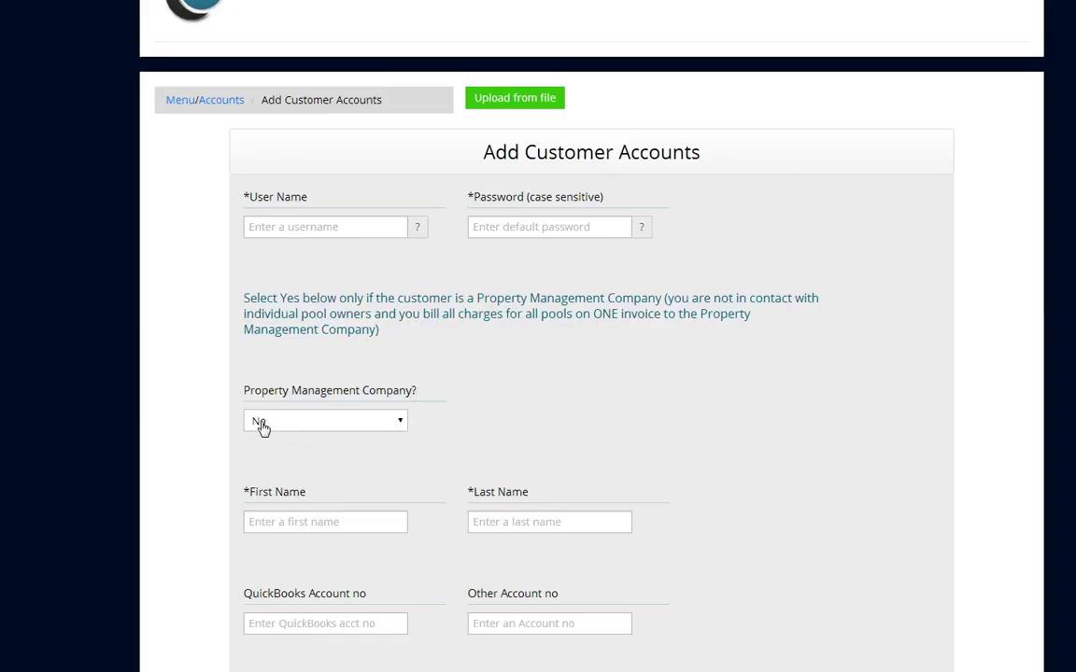
left_click(402, 427)
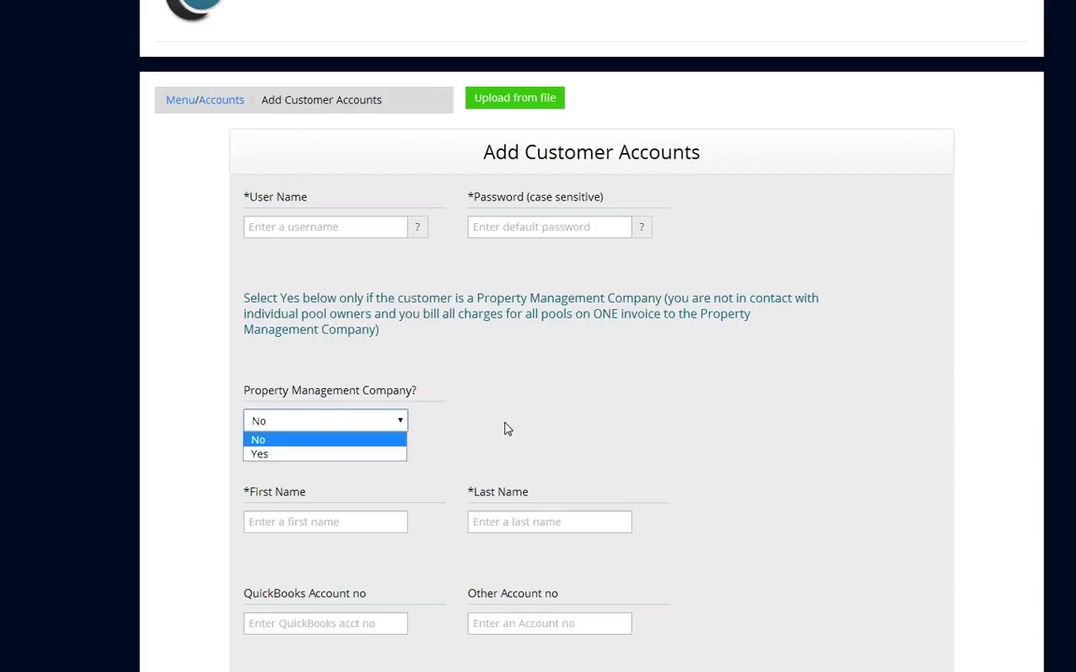
scroll(538, 336, "down", 11)
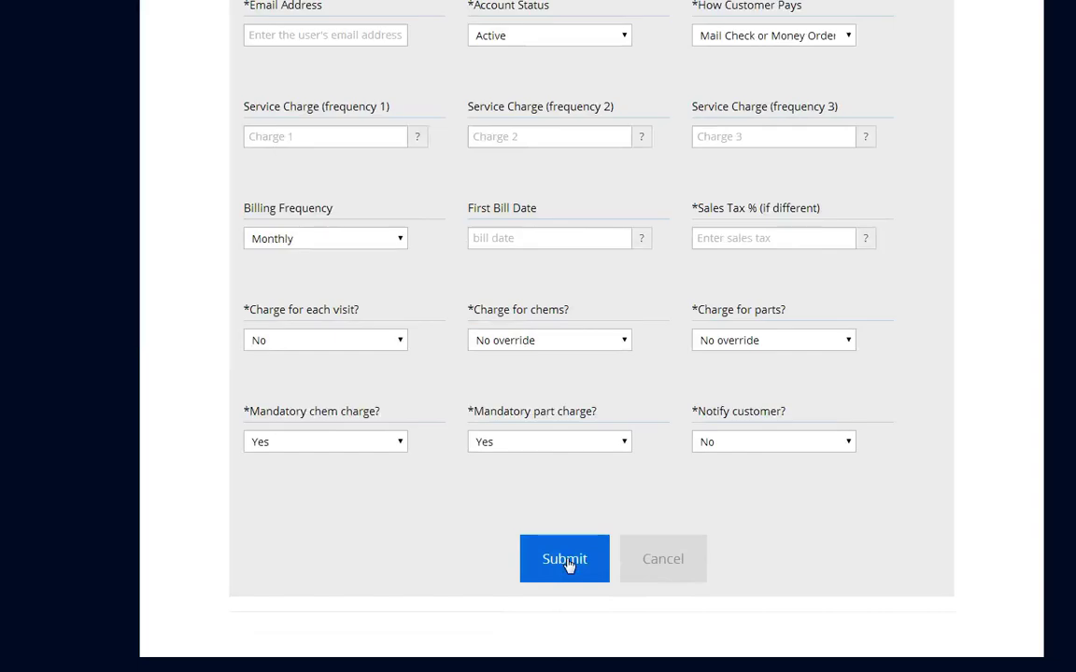
left_click(678, 568)
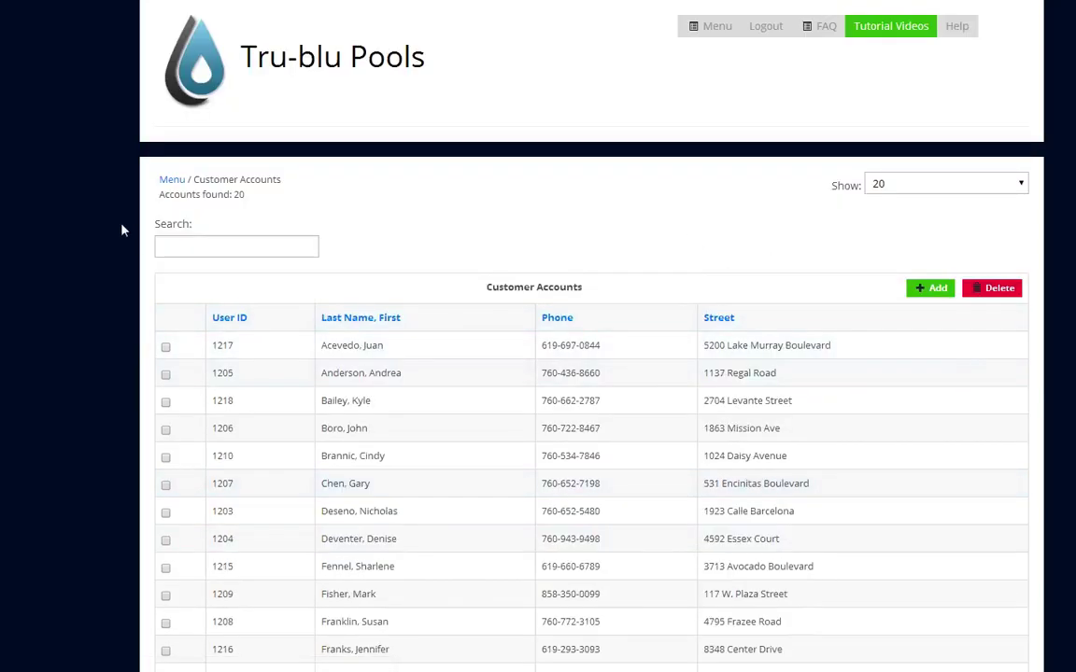
From the dashboard, open Property Management Pools, select the manager, and start a new pool entry
left_click(171, 179)
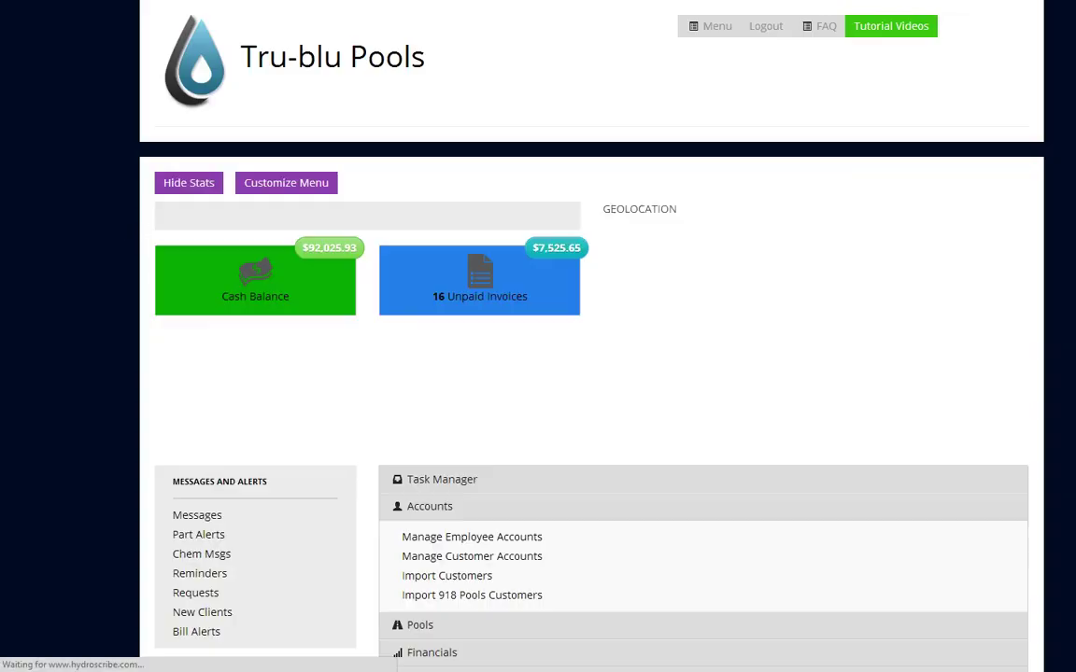
scroll(557, 238, "down", 1)
scroll(584, 374, "down", 2)
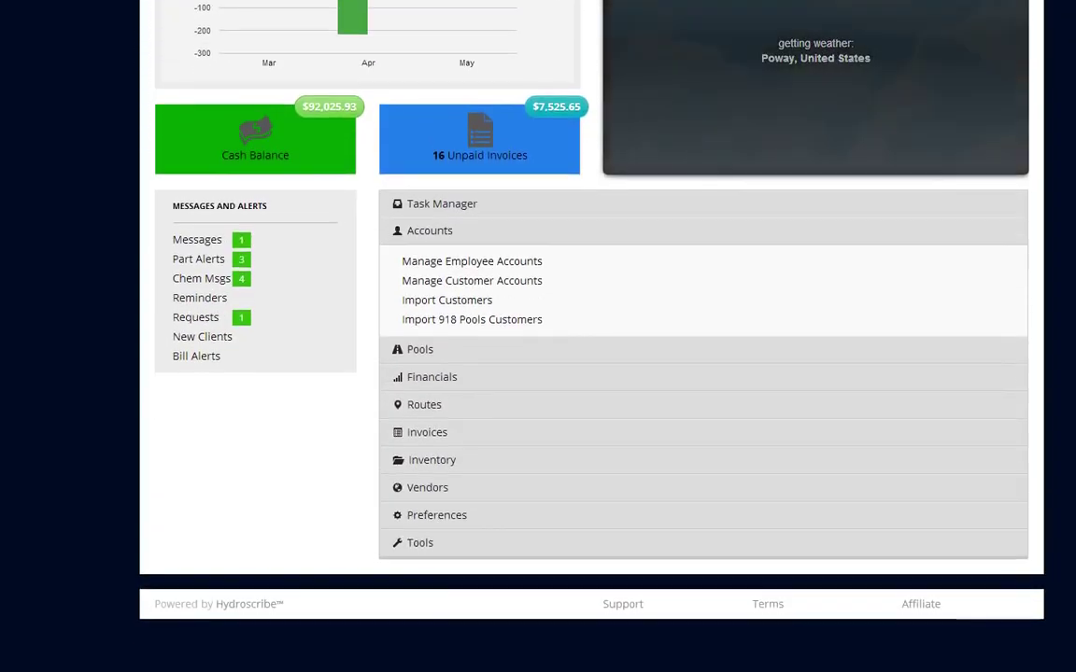
left_click(430, 236)
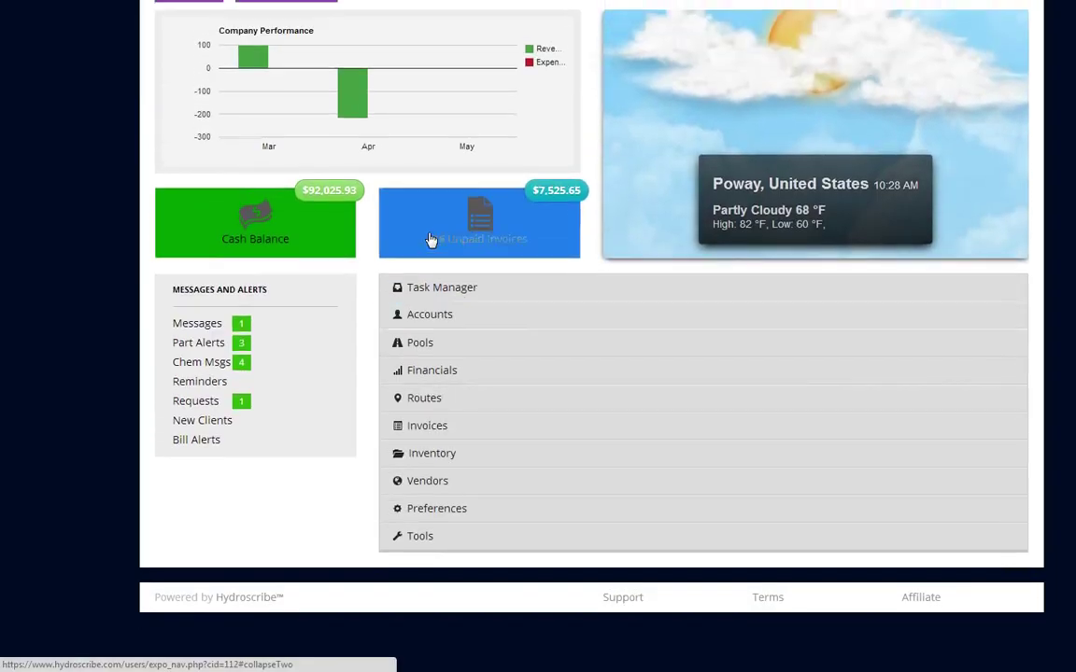
left_click(420, 345)
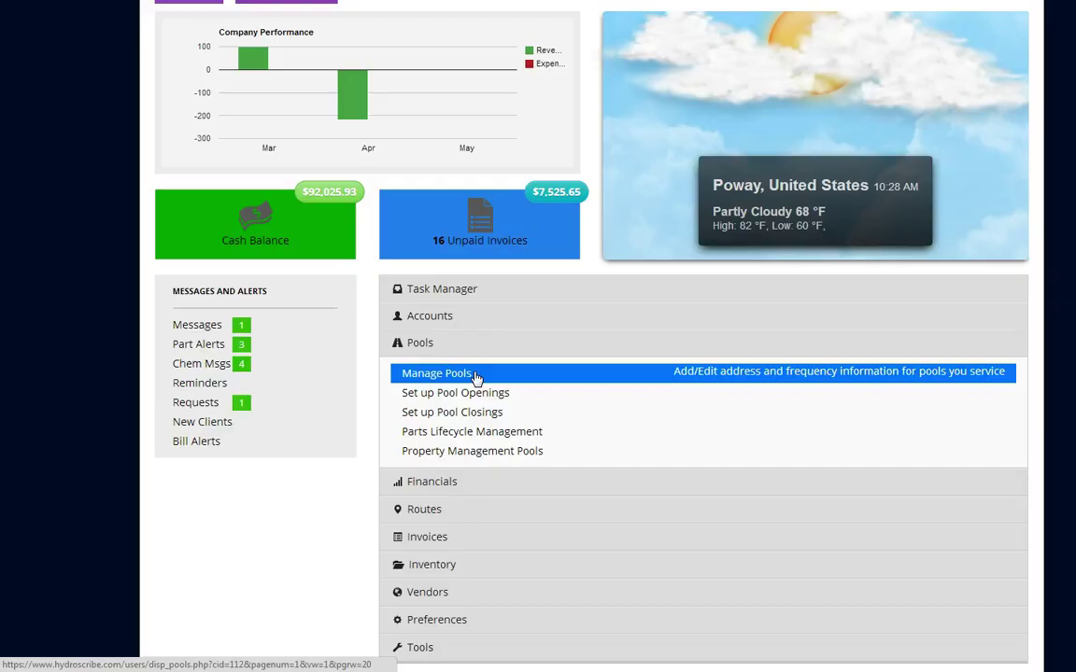
left_click(492, 458)
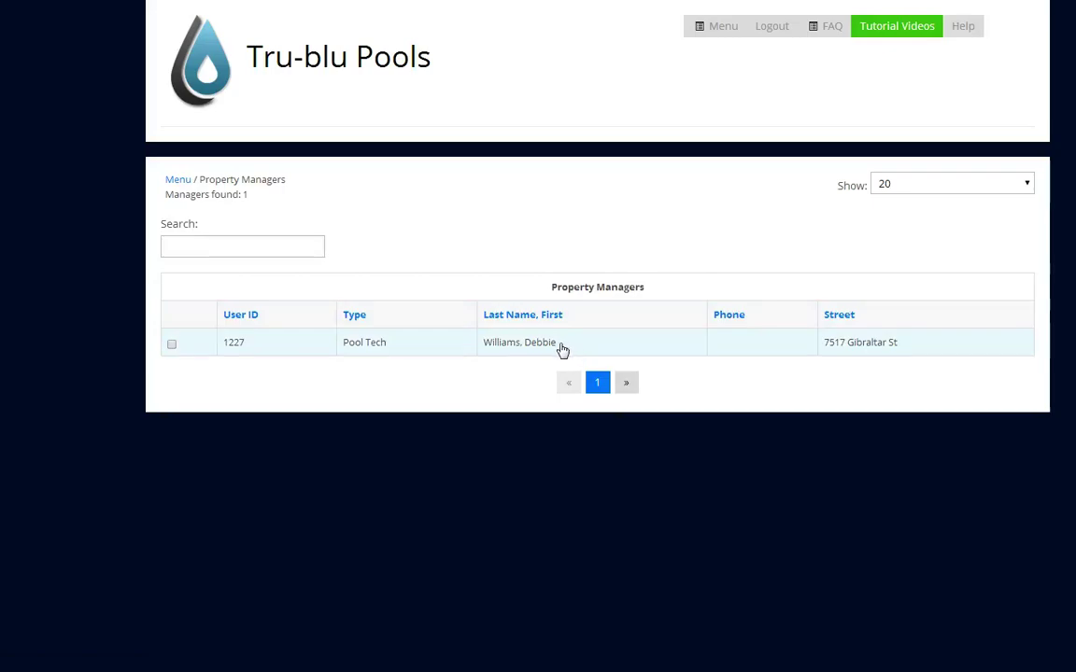
left_click(551, 348)
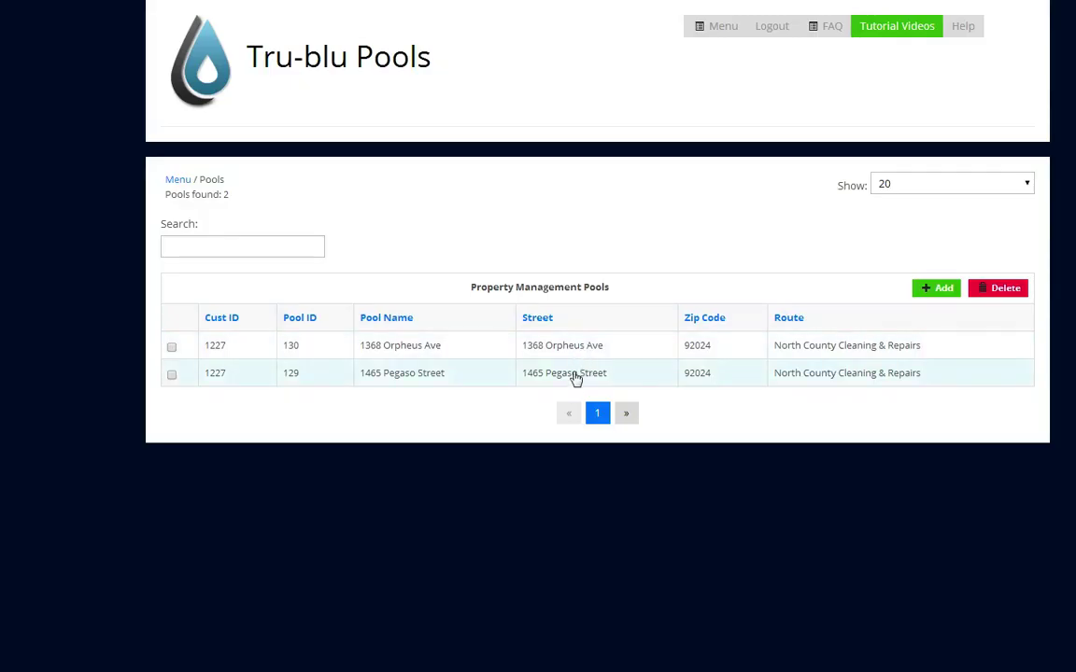
left_click(939, 291)
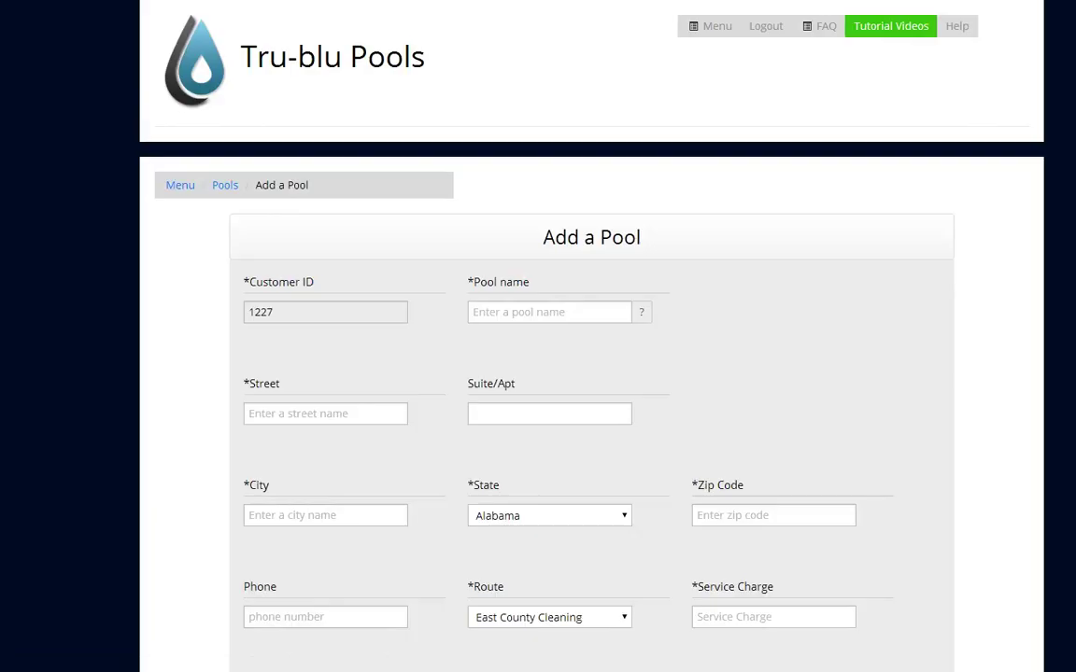
scroll(591, 374, "down", 2)
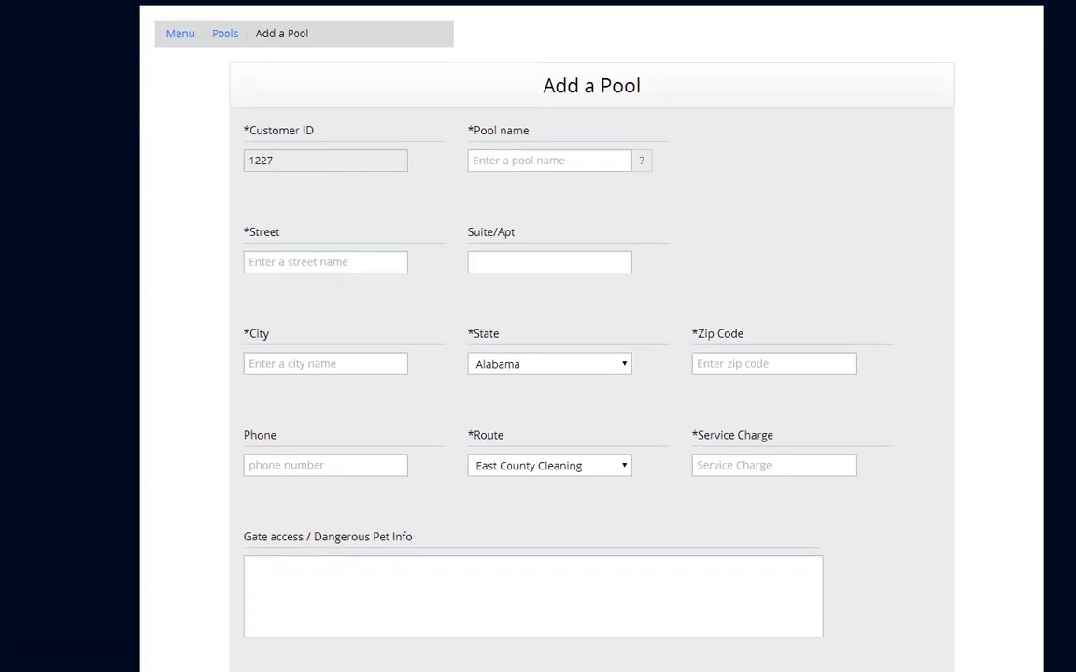
scroll(591, 373, "down", 1)
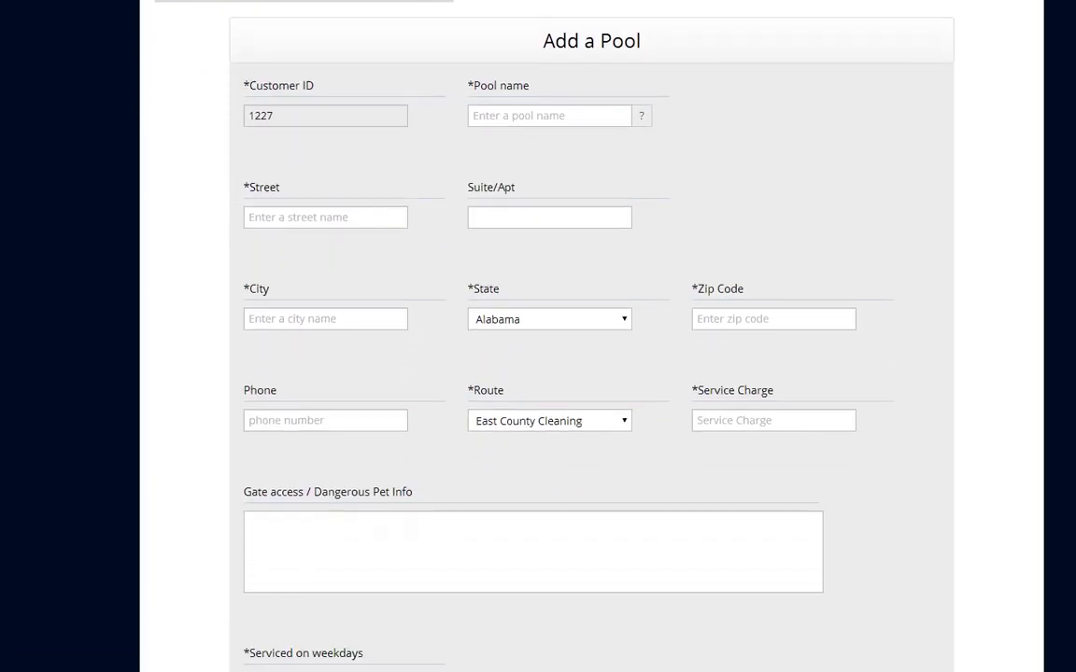
left_click(487, 116)
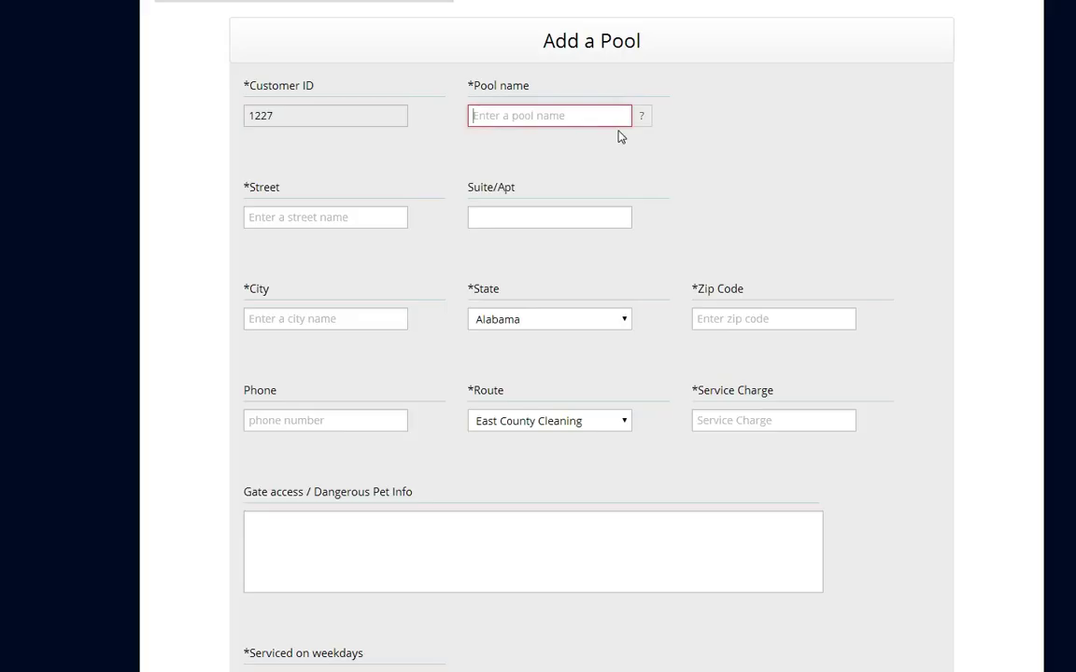
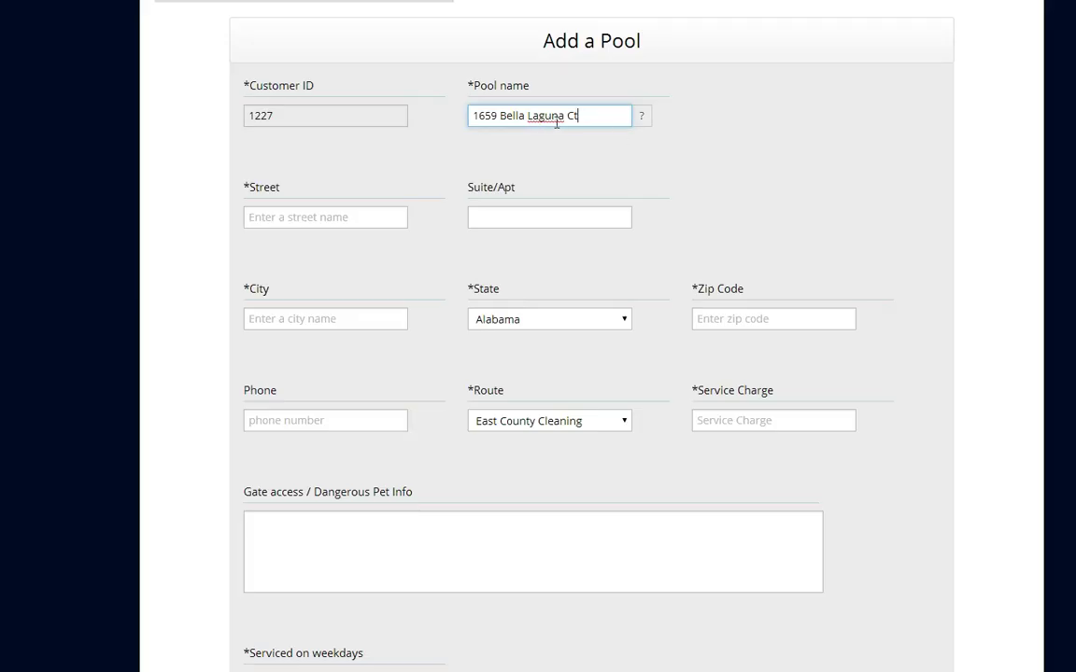
left_click_drag(583, 116, 438, 107)
key("ctrl+c")
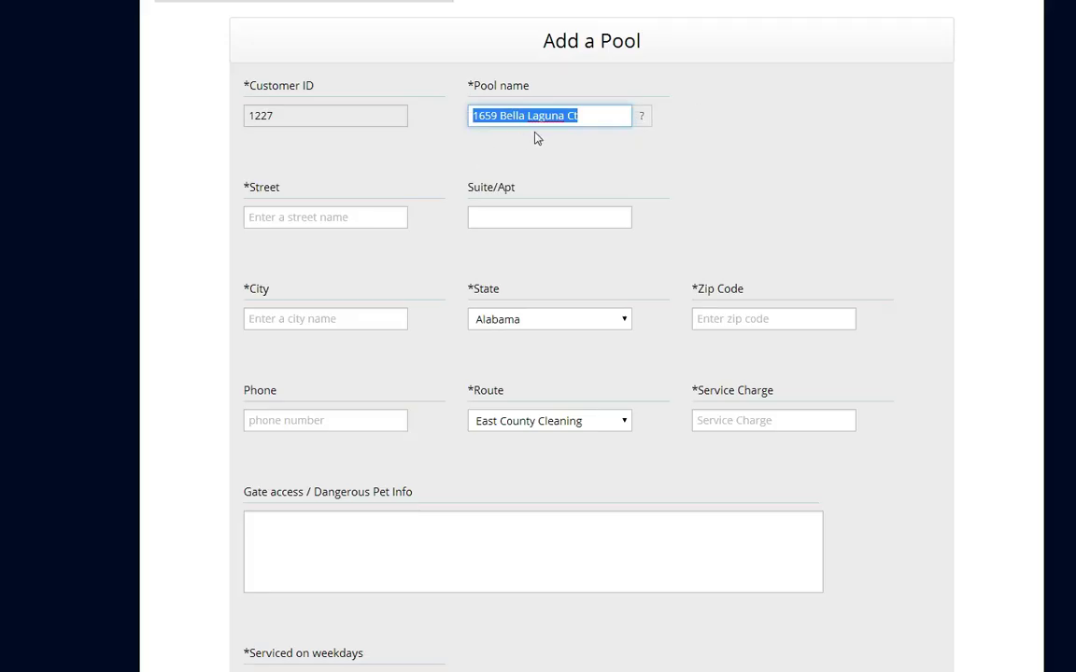
left_click(355, 217)
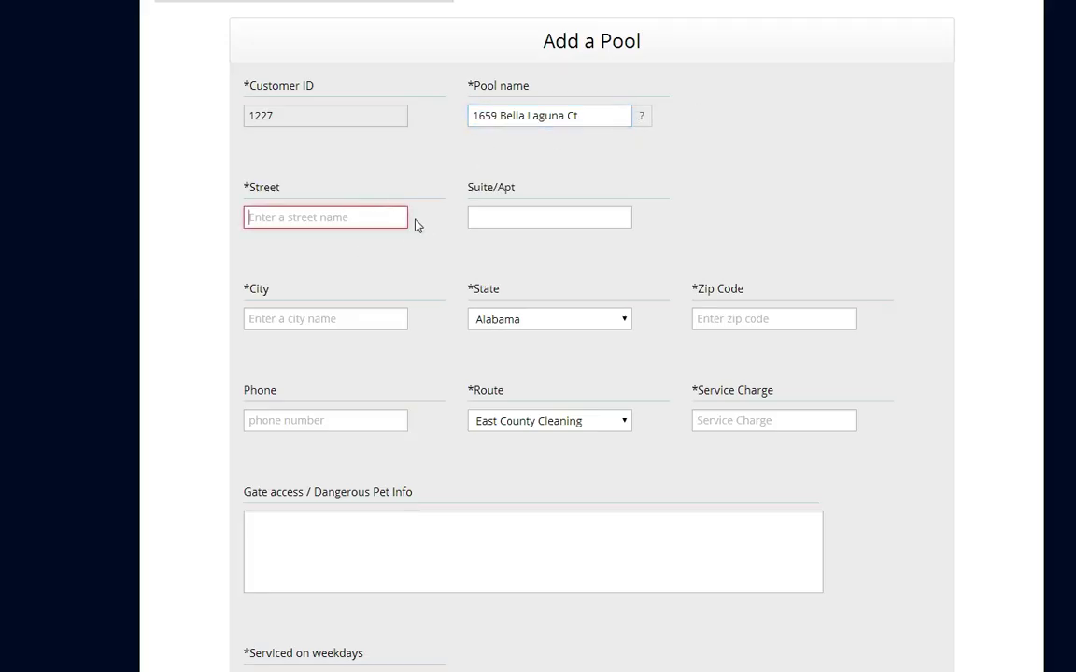
key("ctrl+v")
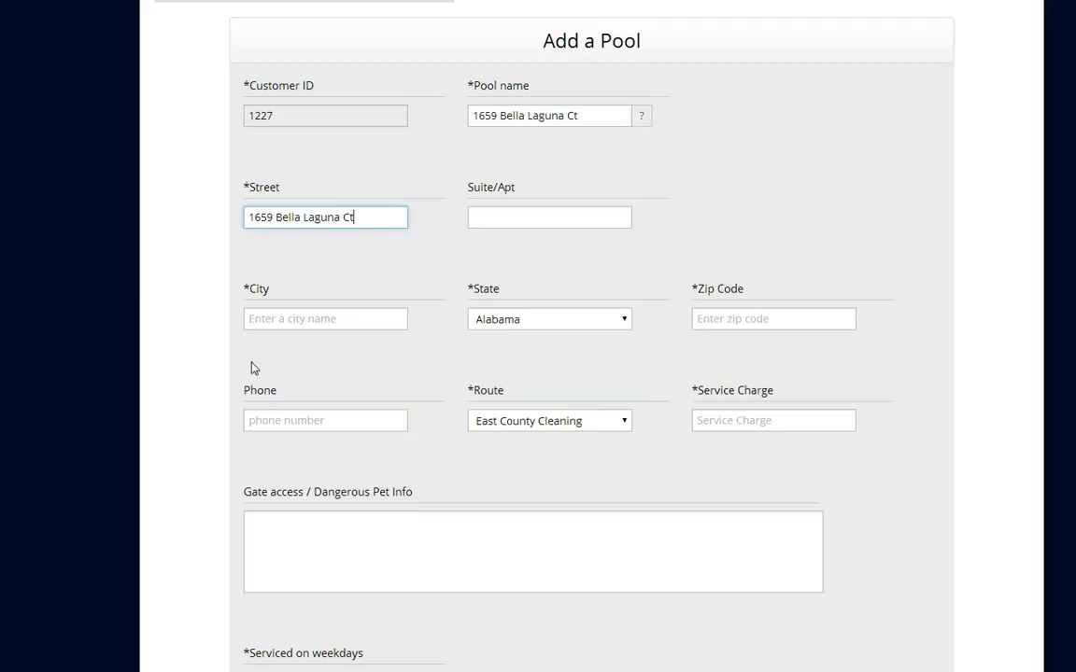
Set the city to Encinitas, the state to California, and the zip code to 92024
left_click(265, 321)
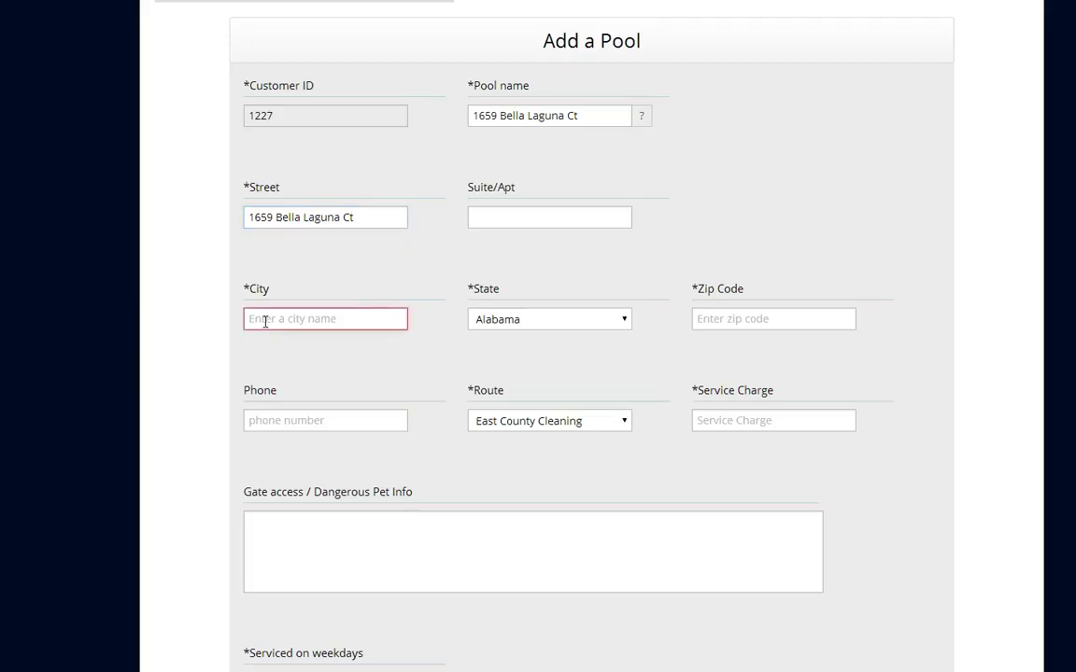
type("En")
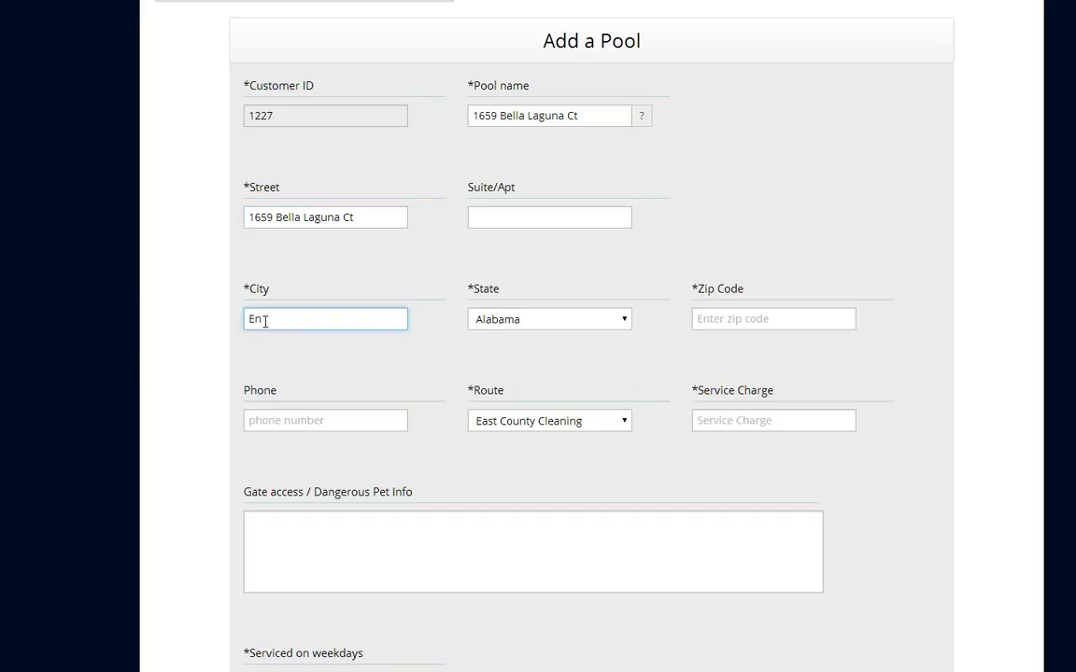
type("cinitas")
left_click(626, 320)
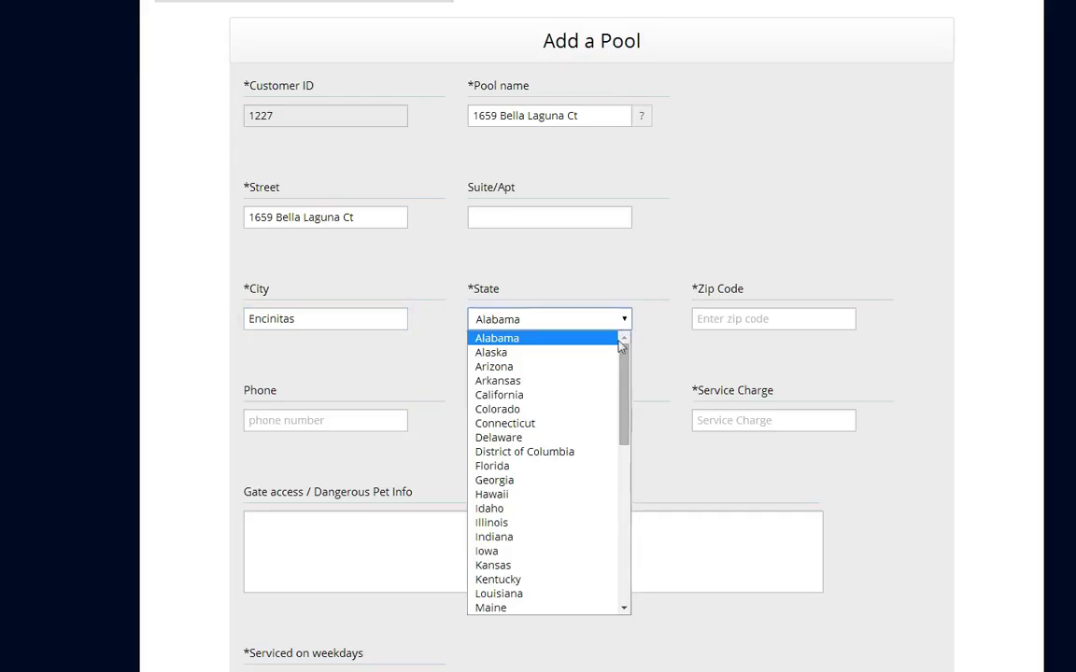
left_click(566, 397)
left_click(733, 317)
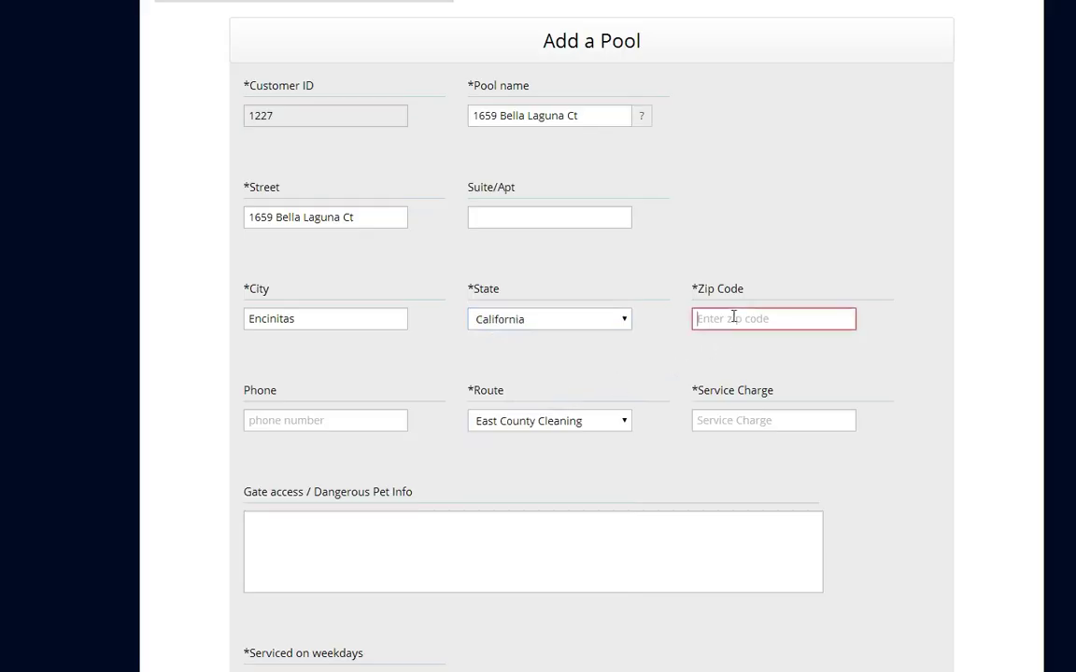
type("92")
type("024")
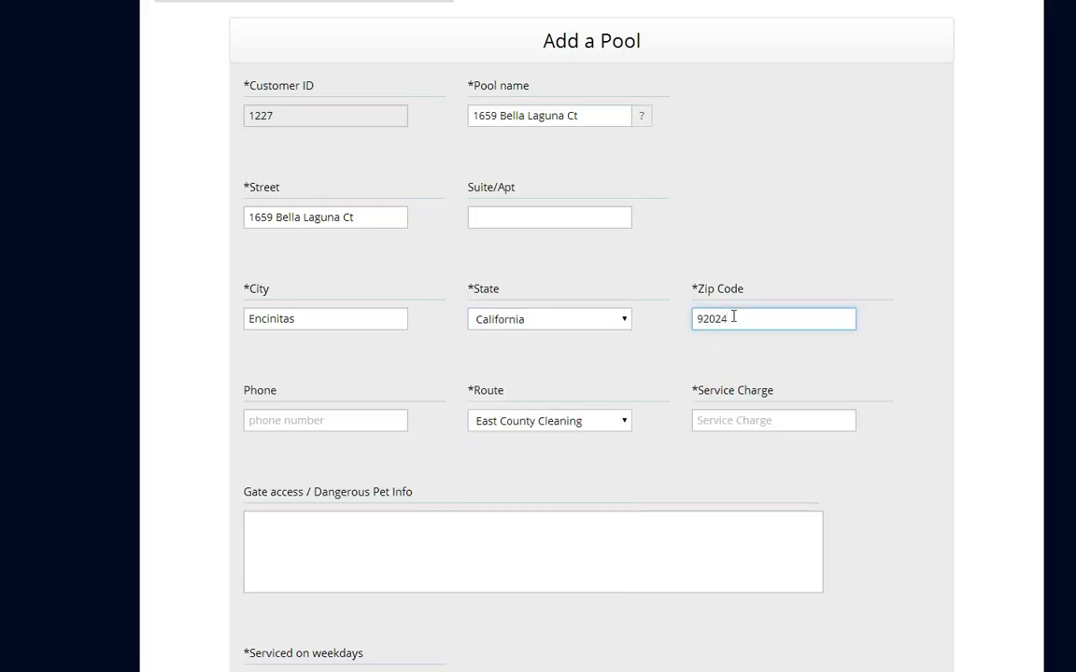
Enter the pool's phone number, choose the North County Cleaning & Repairs route, and set the service charge to 120.00
left_click(291, 421)
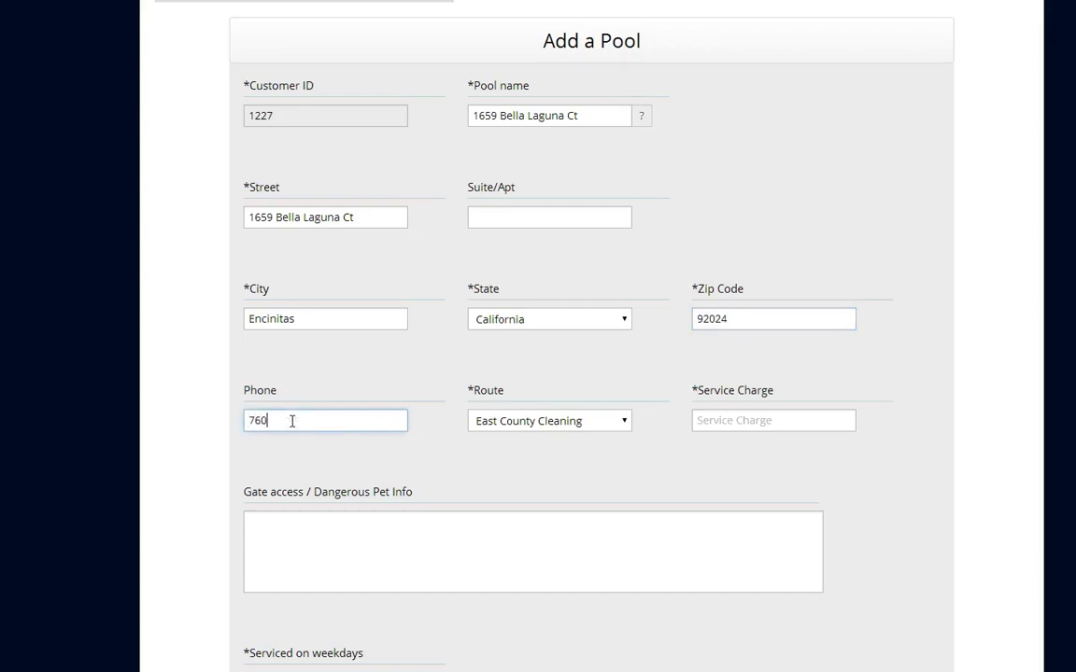
left_click(619, 425)
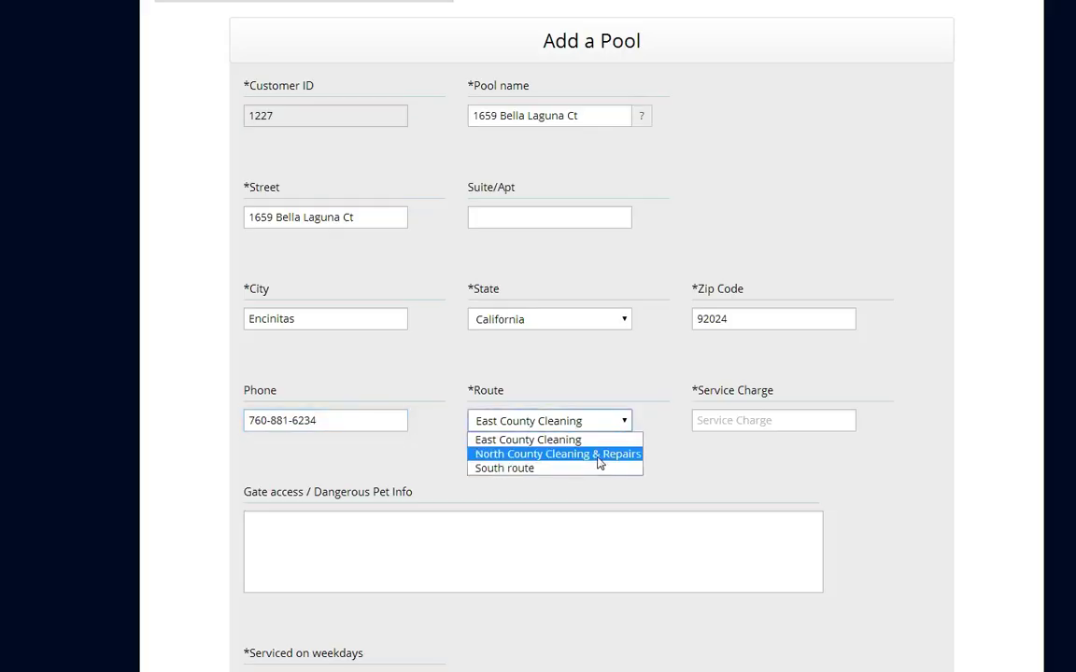
left_click(601, 456)
left_click(734, 422)
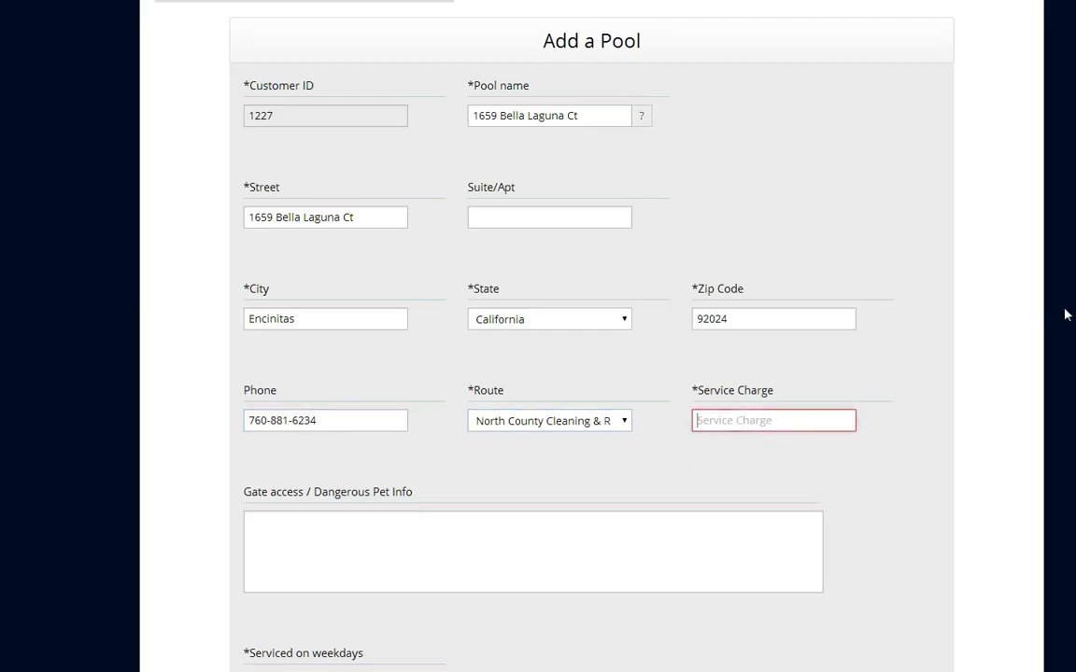
type("120.00")
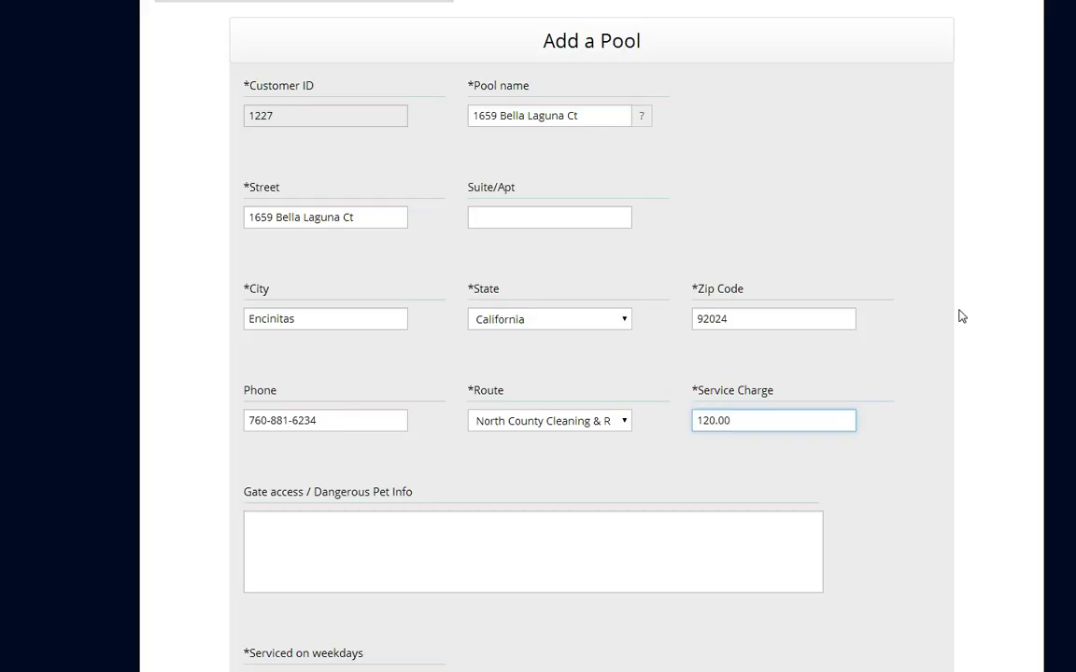
Mark Thursday as the service day and set the start date to 01/01/2014
scroll(512, 336, "down", 5)
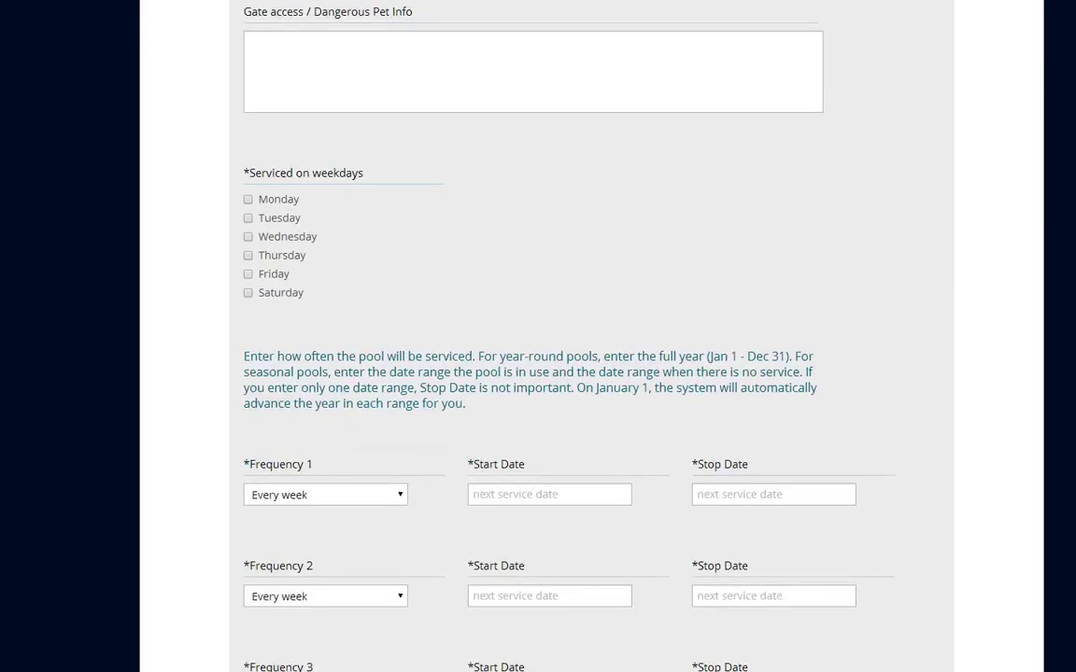
left_click(249, 227)
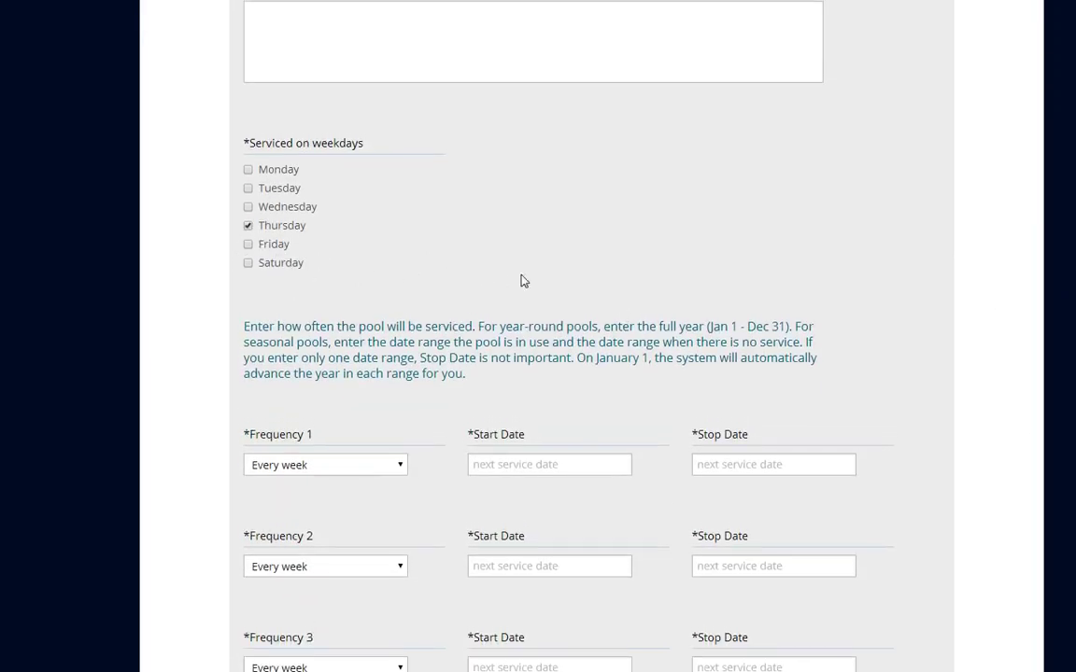
left_click(506, 464)
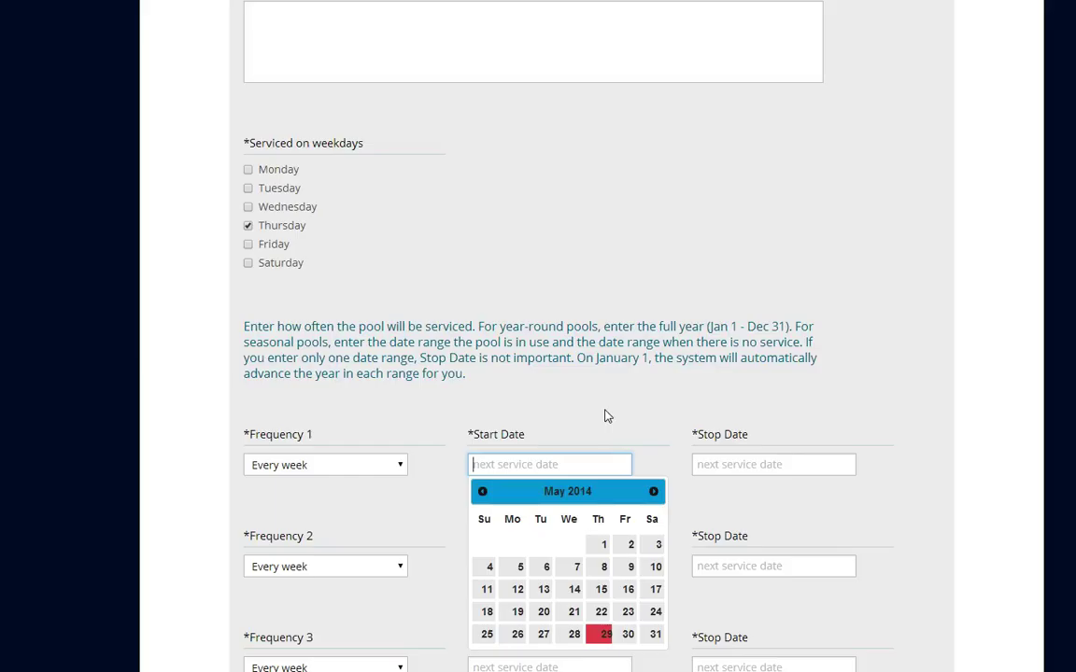
left_click(483, 493)
left_click(483, 492)
left_click(483, 492)
left_click(483, 493)
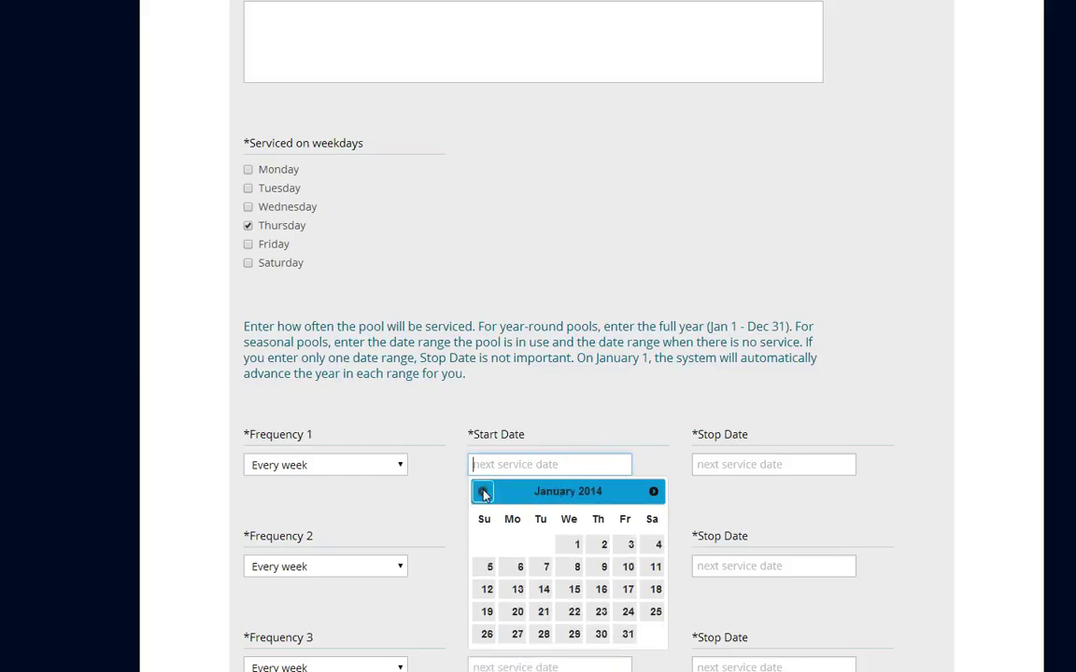
left_click(576, 546)
Set the stop date to 12/31/2014 and submit the new pool
left_click(722, 464)
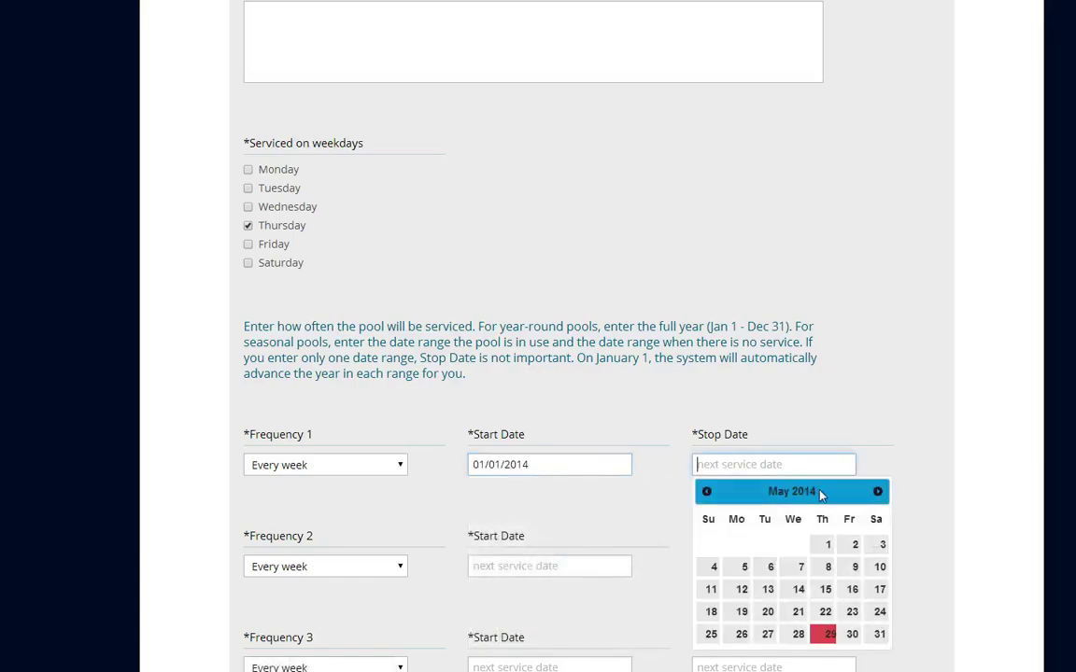
left_click(878, 492)
left_click(878, 492)
left_click(878, 492)
left_click(878, 492)
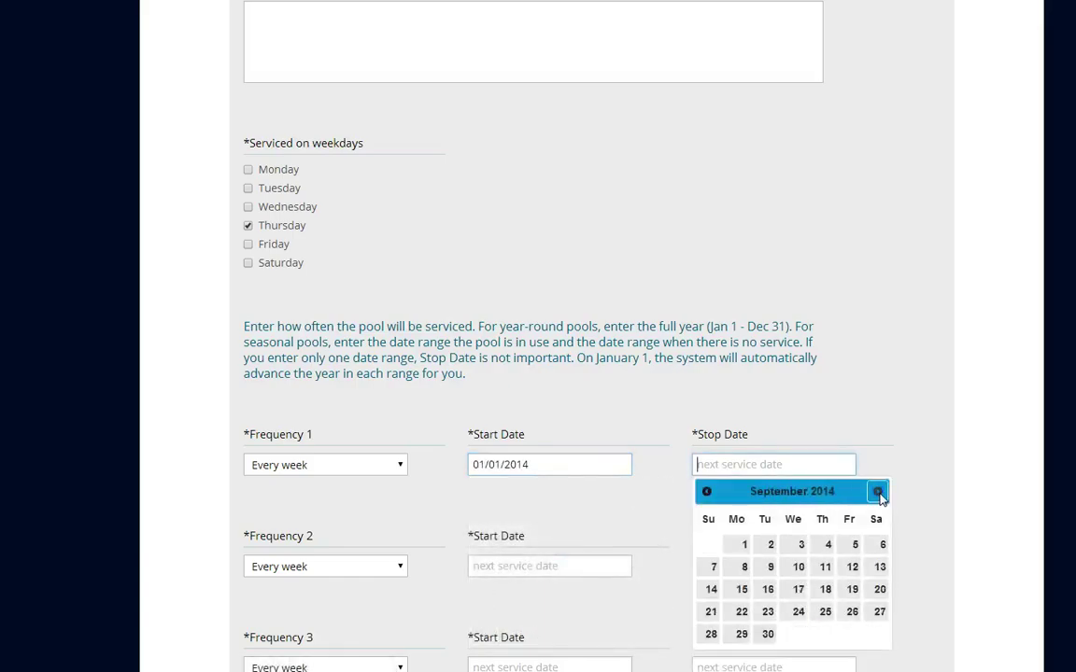
left_click(878, 492)
left_click(877, 493)
left_click(877, 492)
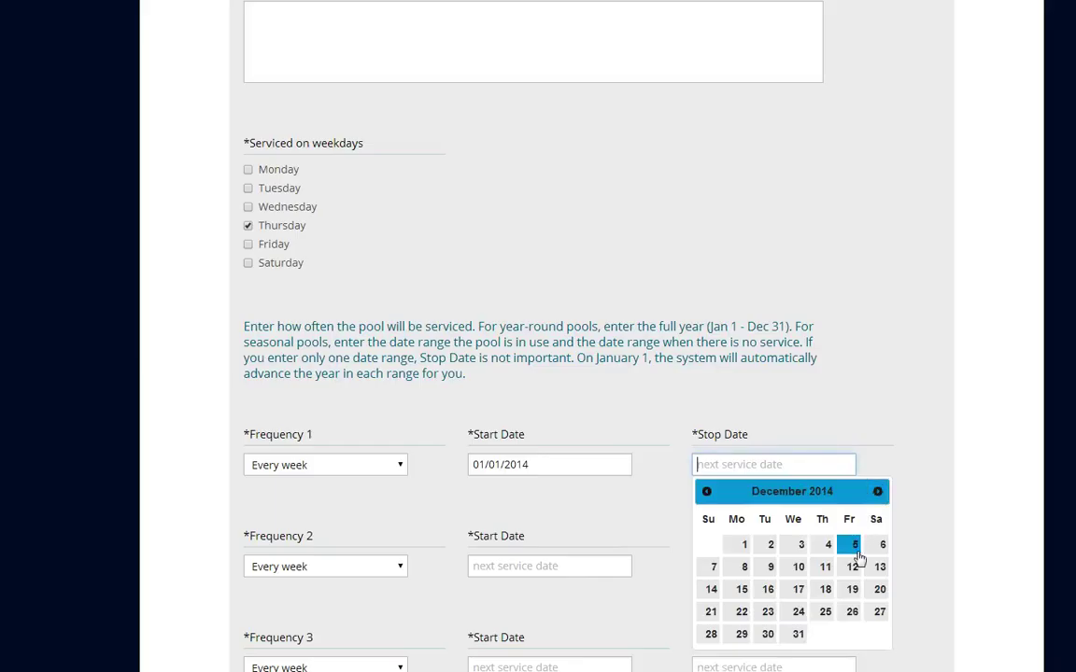
left_click(793, 635)
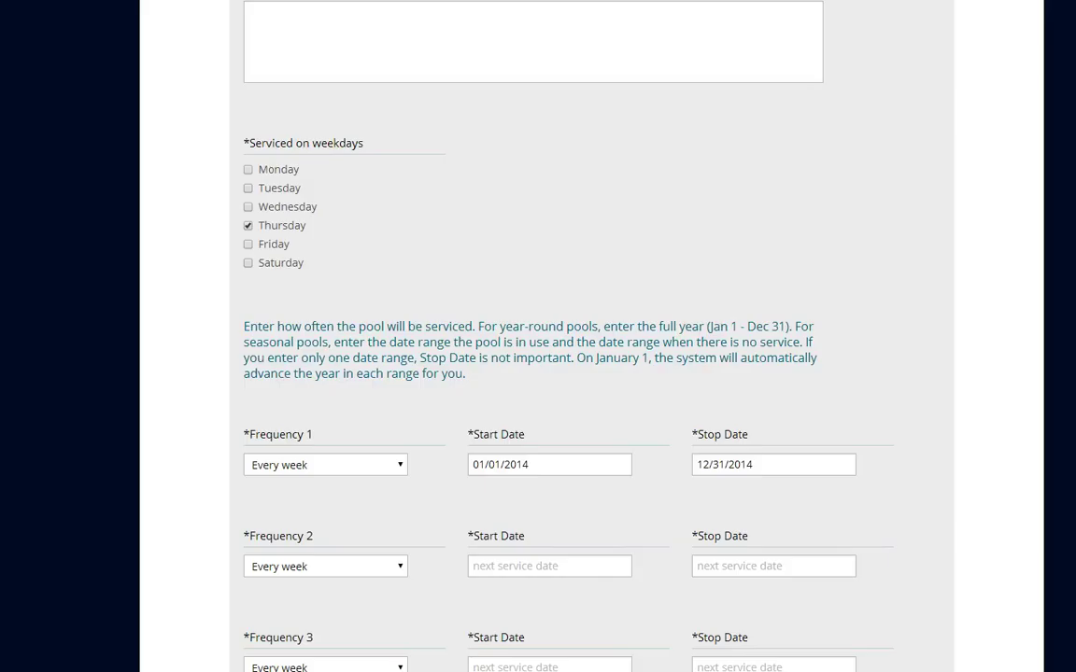
scroll(538, 336, "down", 3)
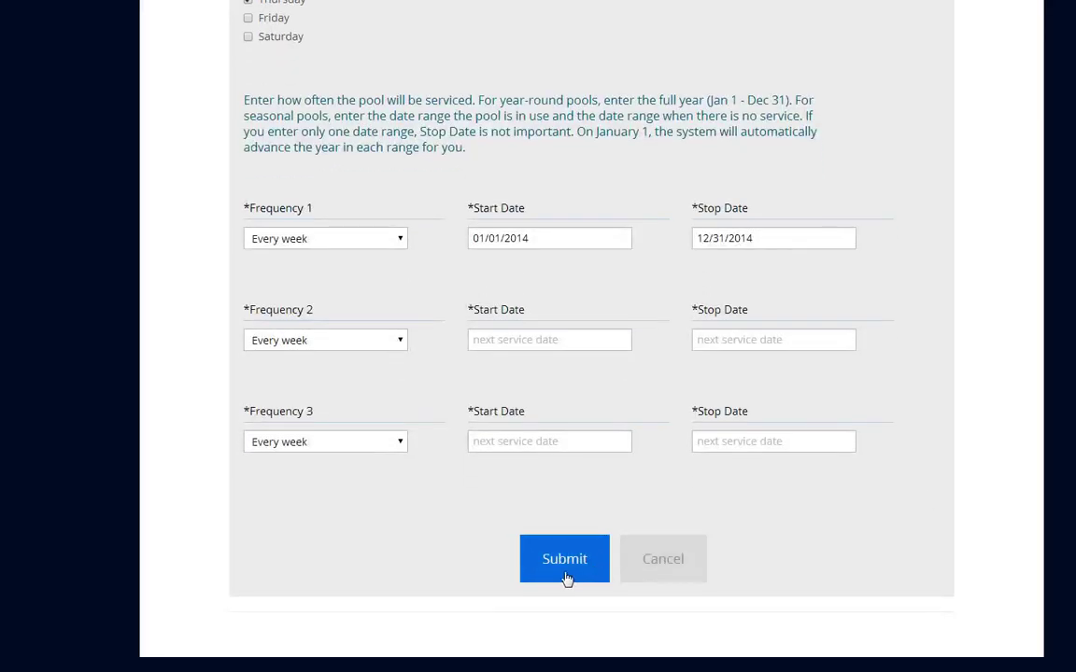
left_click(577, 569)
scroll(726, 492, "up", 1)
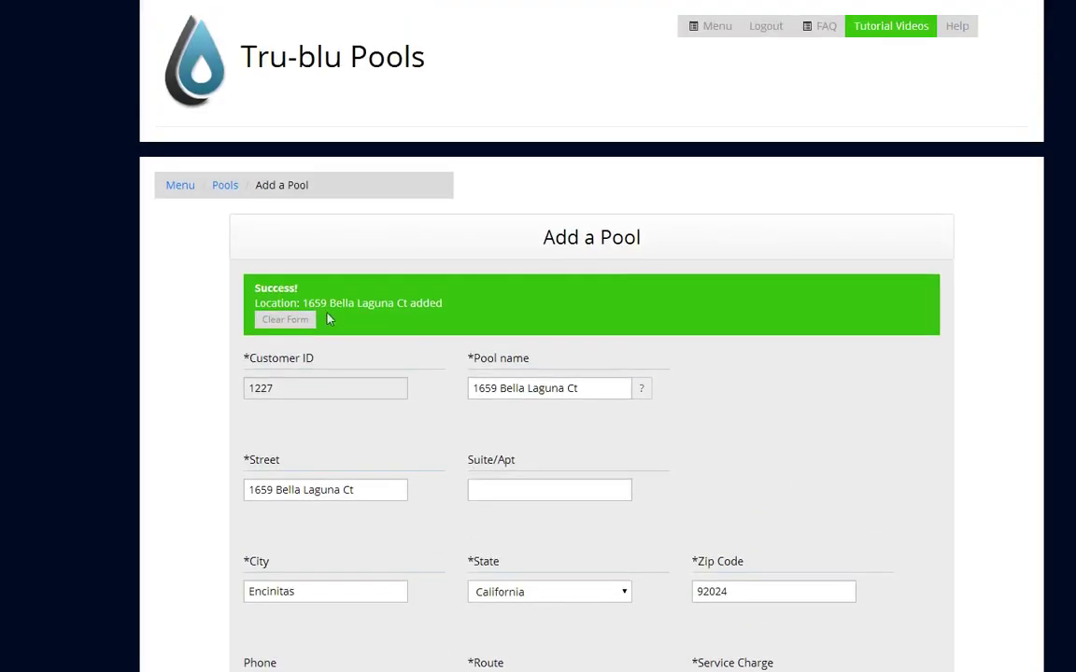
left_click(224, 184)
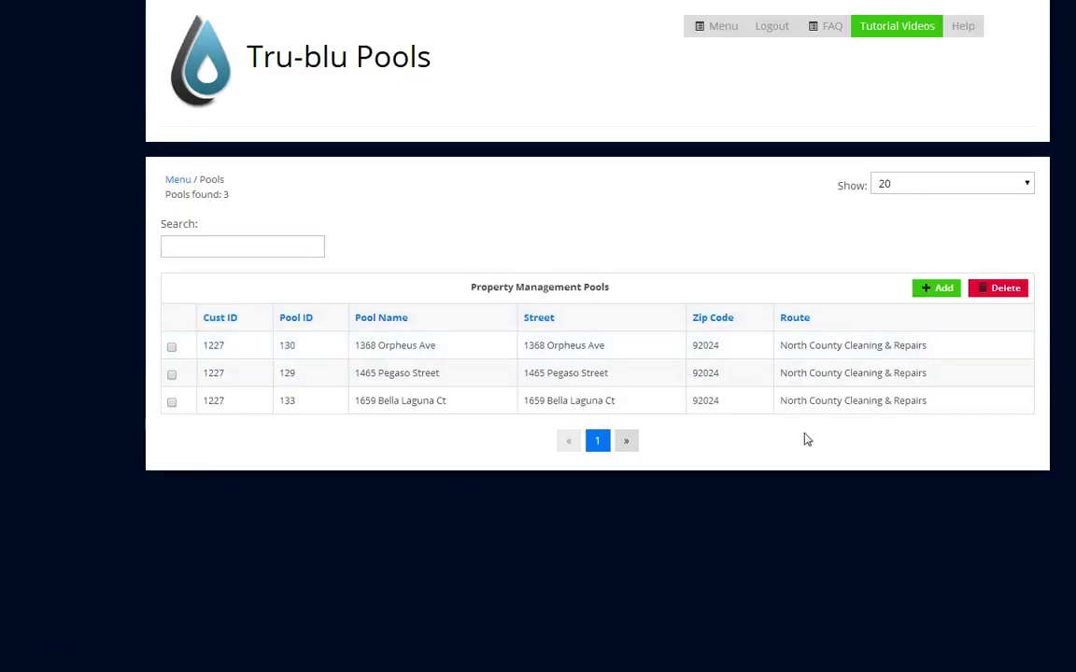